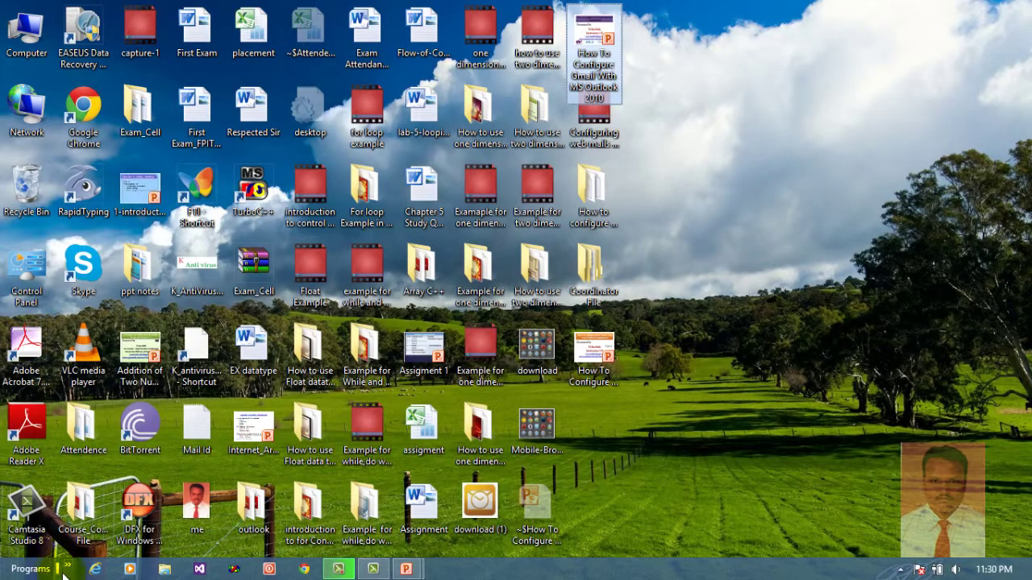
Launch Microsoft Outlook 2010 from the Programs list's Microsoft Office folder
{"action": "left_click", "coordinate": [68, 569]}
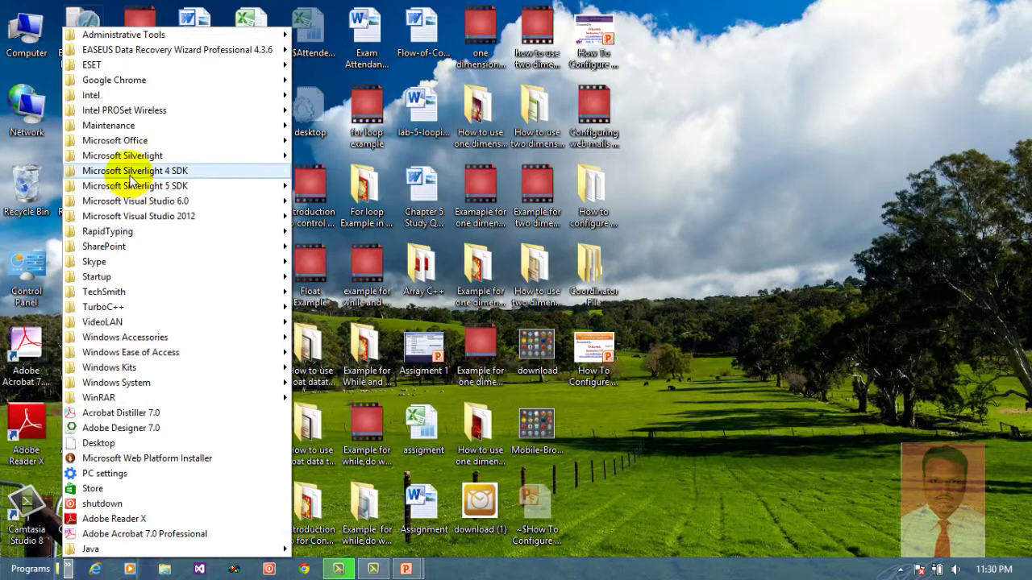
{"action": "mouse_move", "coordinate": [137, 145]}
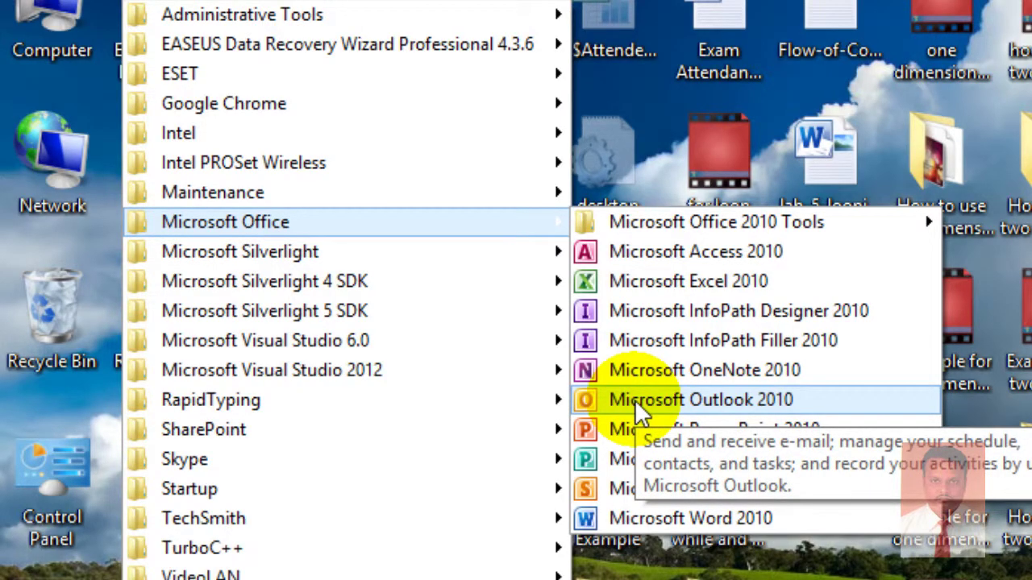
{"action": "left_click", "coordinate": [635, 400]}
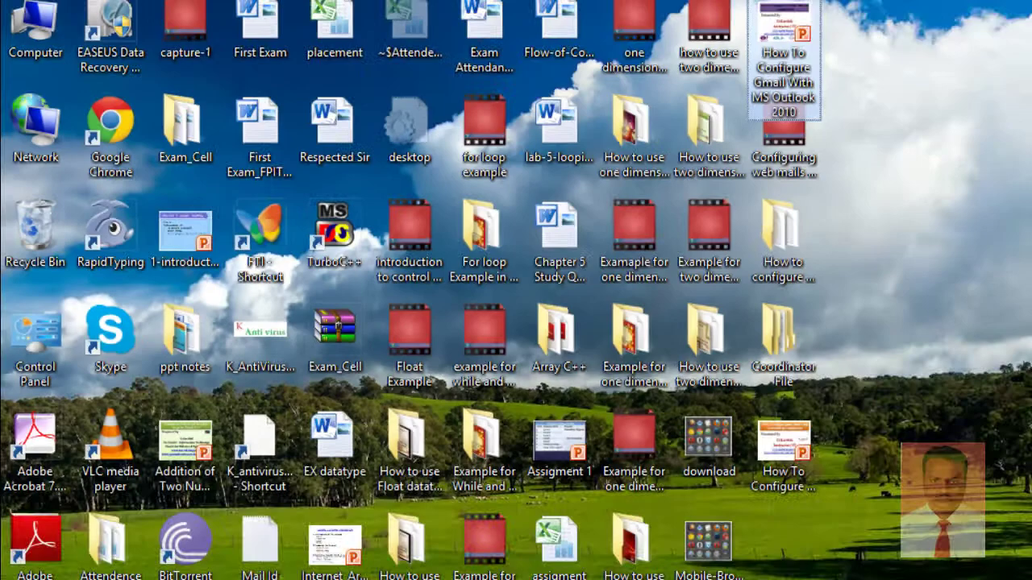
{"action": "left_click", "coordinate": [69, 570]}
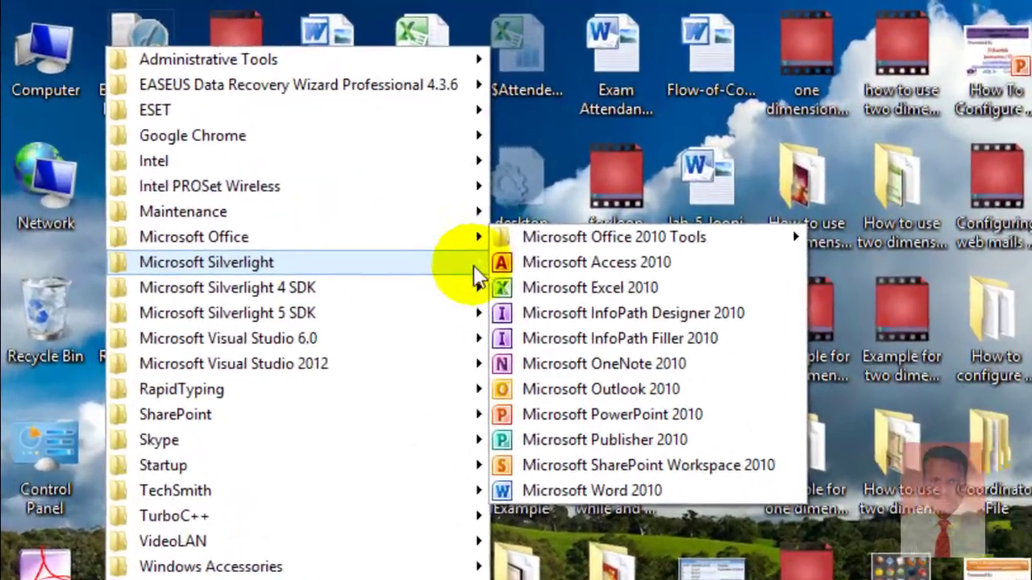
{"action": "mouse_move", "coordinate": [272, 161]}
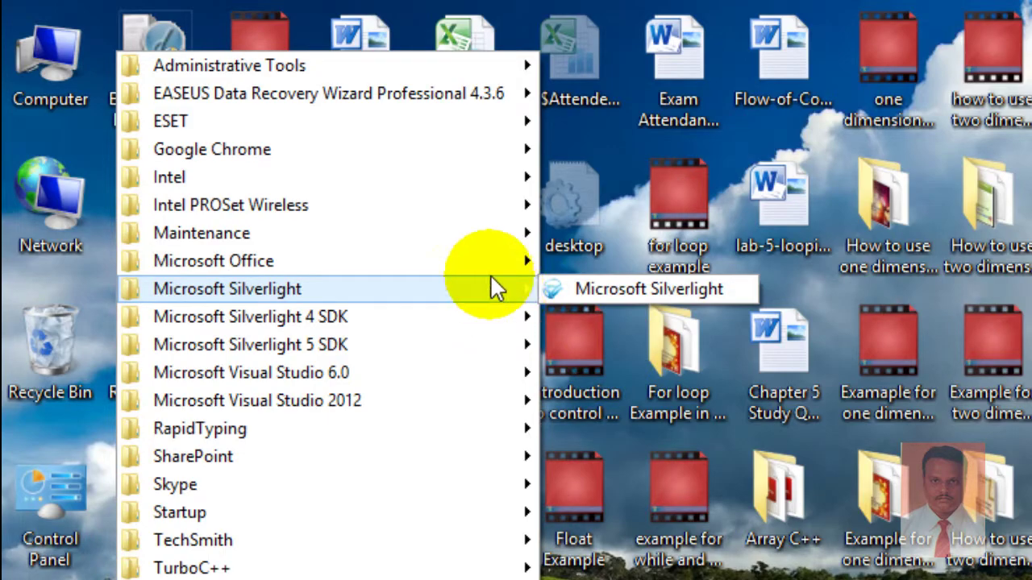
{"action": "mouse_move", "coordinate": [490, 271]}
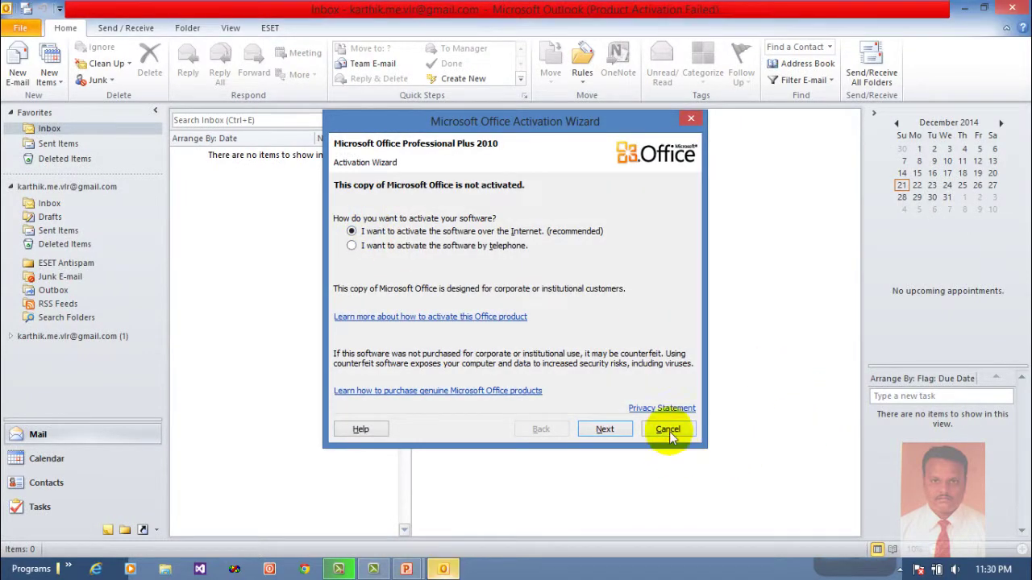
Dismiss the activation wizard and start Add Account from File > Info, centring the dialog
{"action": "left_click", "coordinate": [669, 429]}
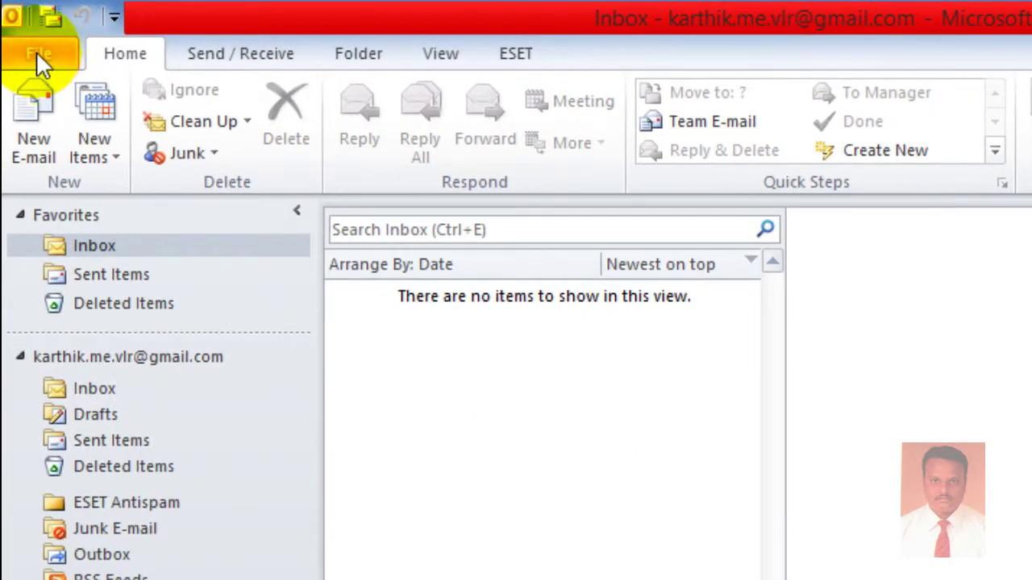
{"action": "left_click", "coordinate": [37, 52]}
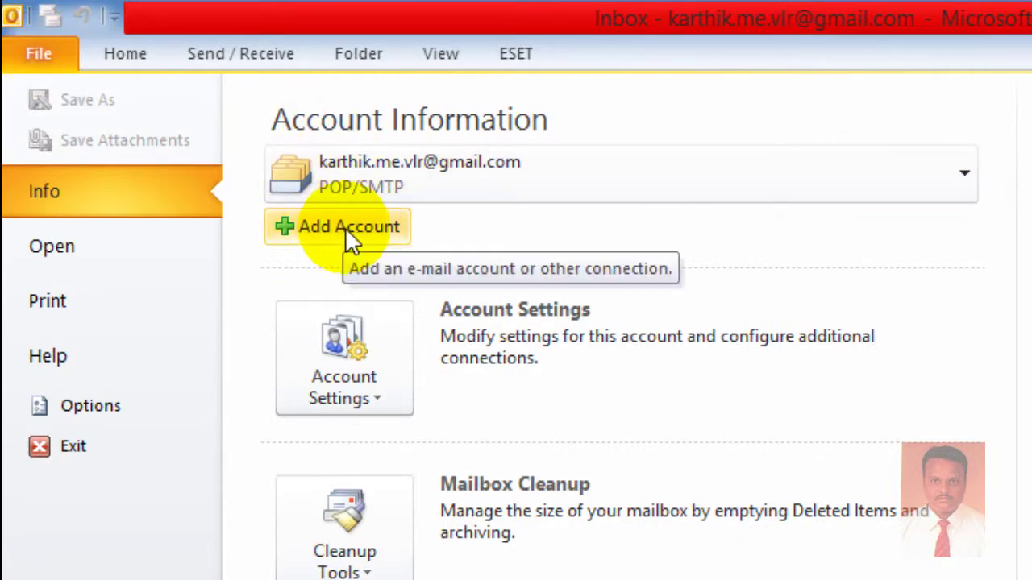
{"action": "key", "text": "Escape"}
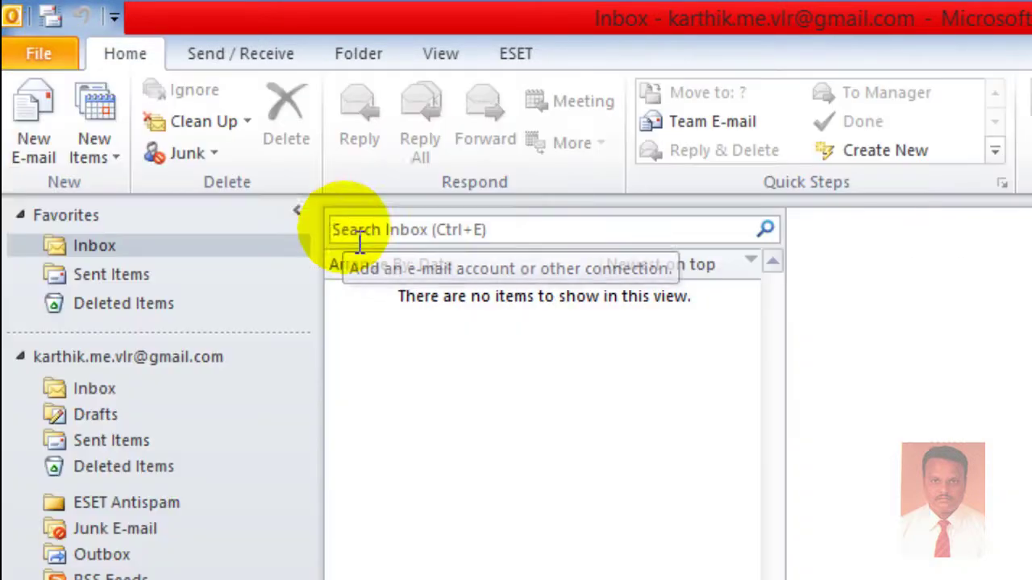
{"action": "left_click", "coordinate": [42, 62]}
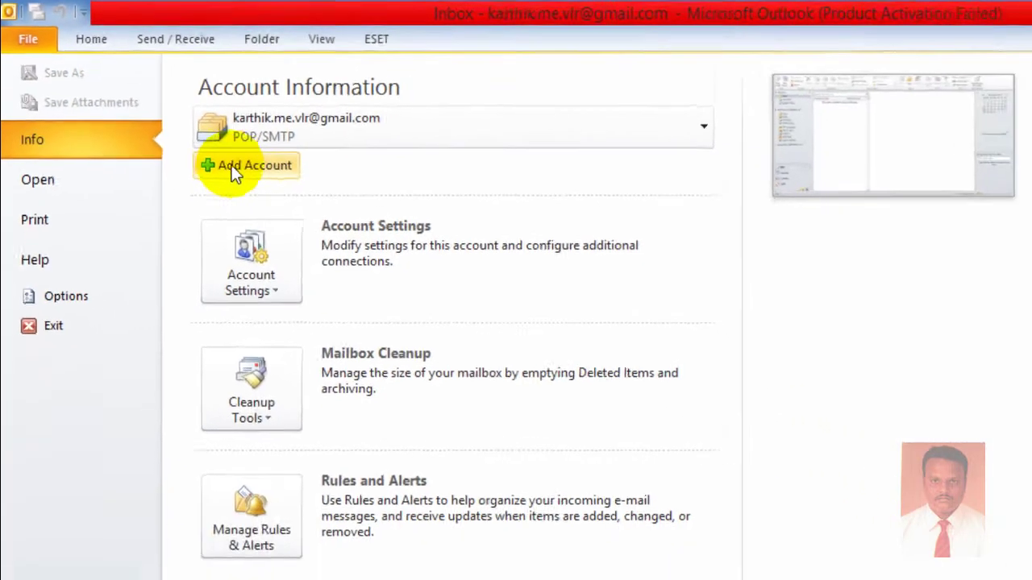
{"action": "left_click", "coordinate": [234, 168]}
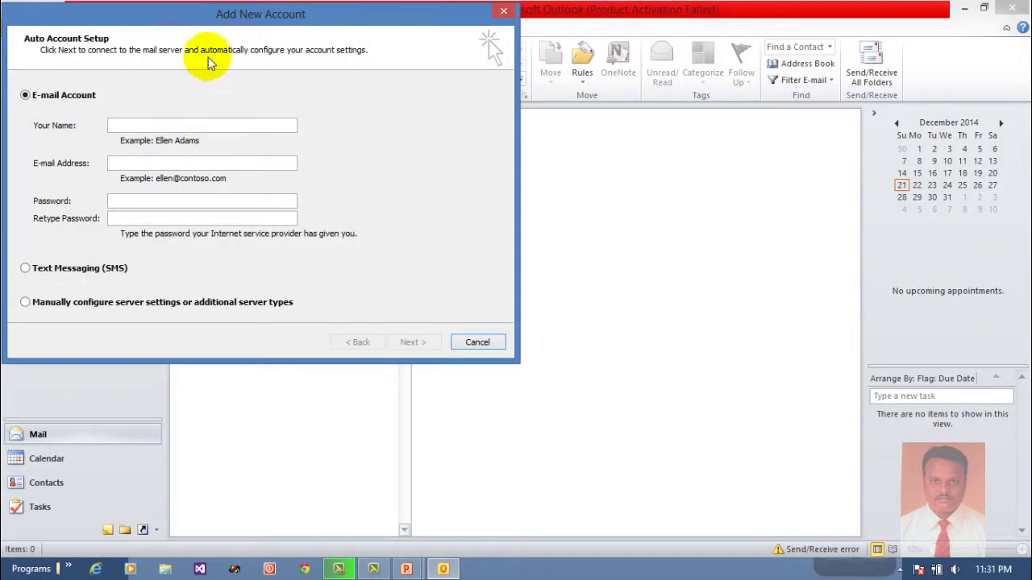
{"action": "left_click_drag", "start_coordinate": [203, 18], "coordinate": [294, 95]}
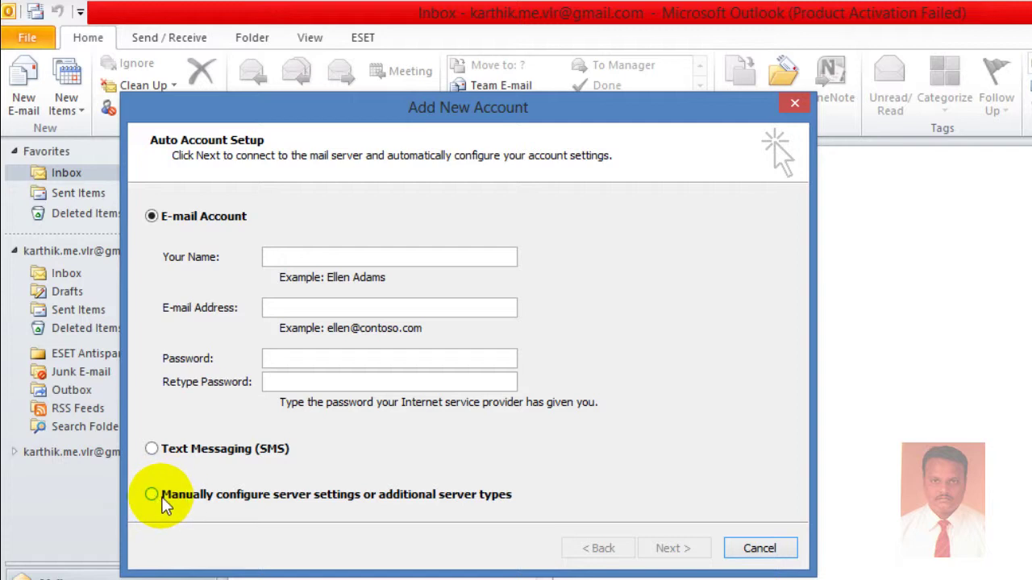
Choose manual server configuration and proceed to the Choose Service page
{"action": "left_click", "coordinate": [153, 496]}
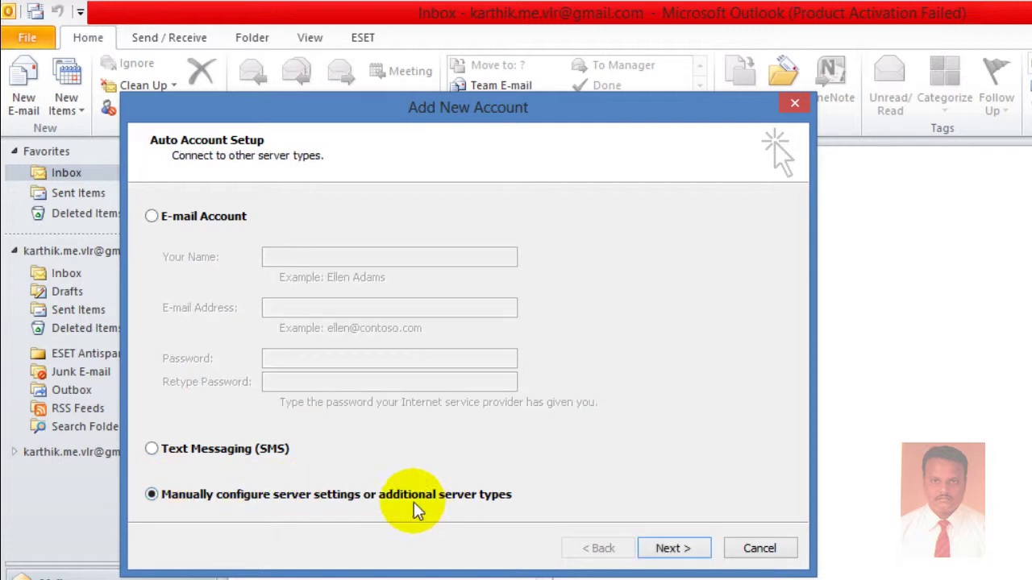
{"action": "left_click", "coordinate": [674, 549]}
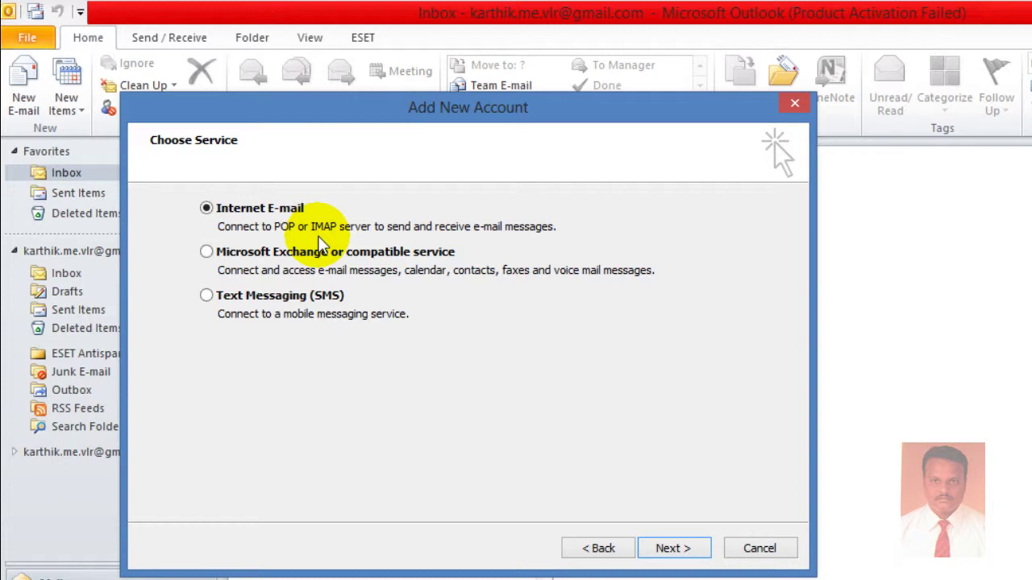
Continue with Internet E-mail and enter the user's Gmail address in the account settings
{"action": "left_click", "coordinate": [681, 549]}
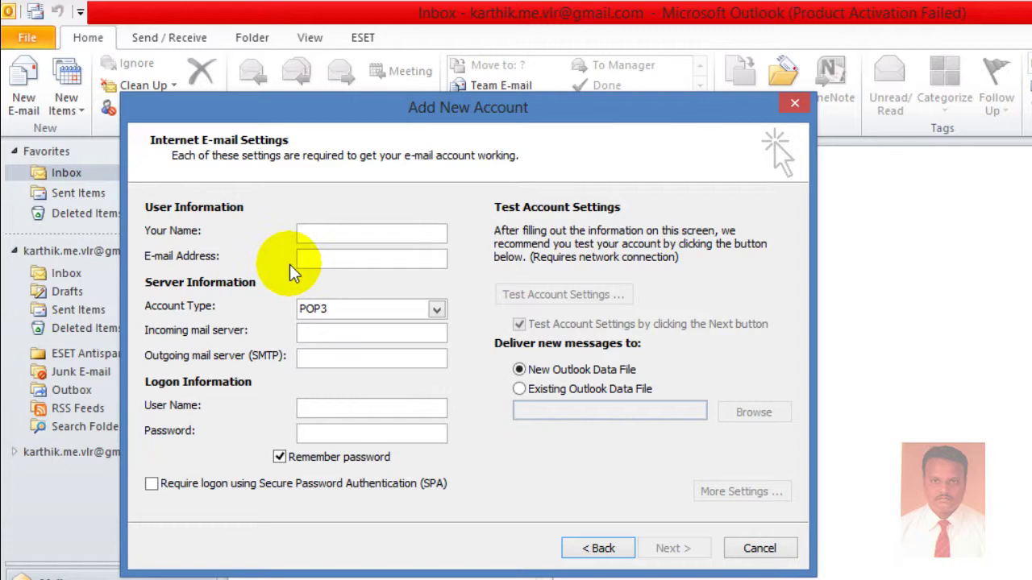
{"action": "left_click_drag", "start_coordinate": [297, 106], "coordinate": [339, 127]}
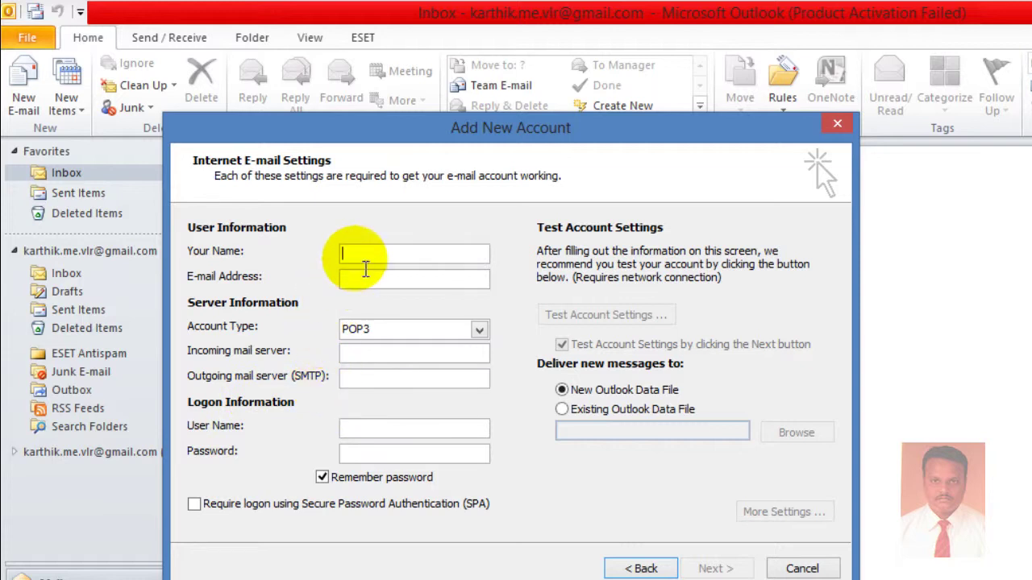
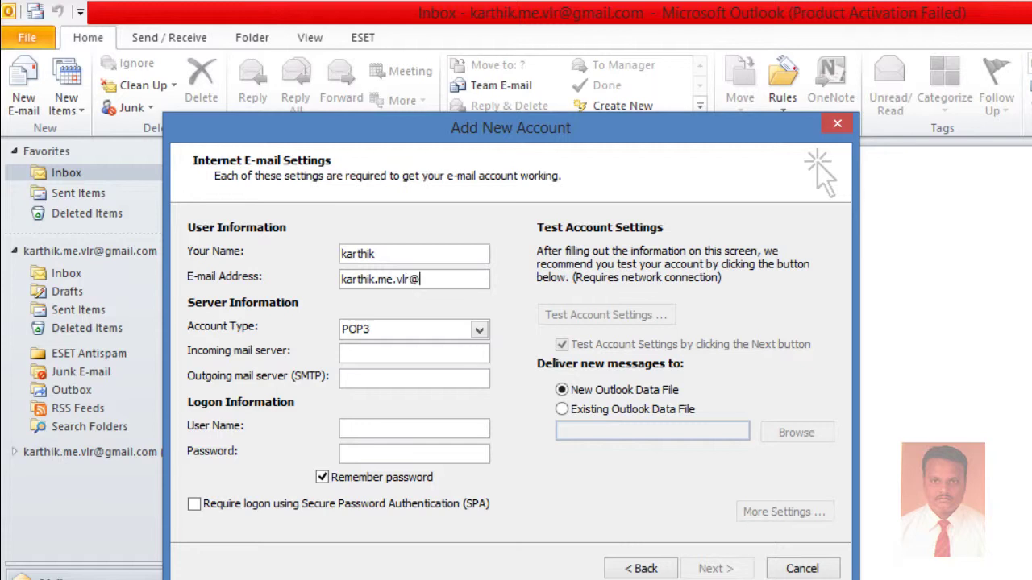
{"action": "key", "text": "Tab"}
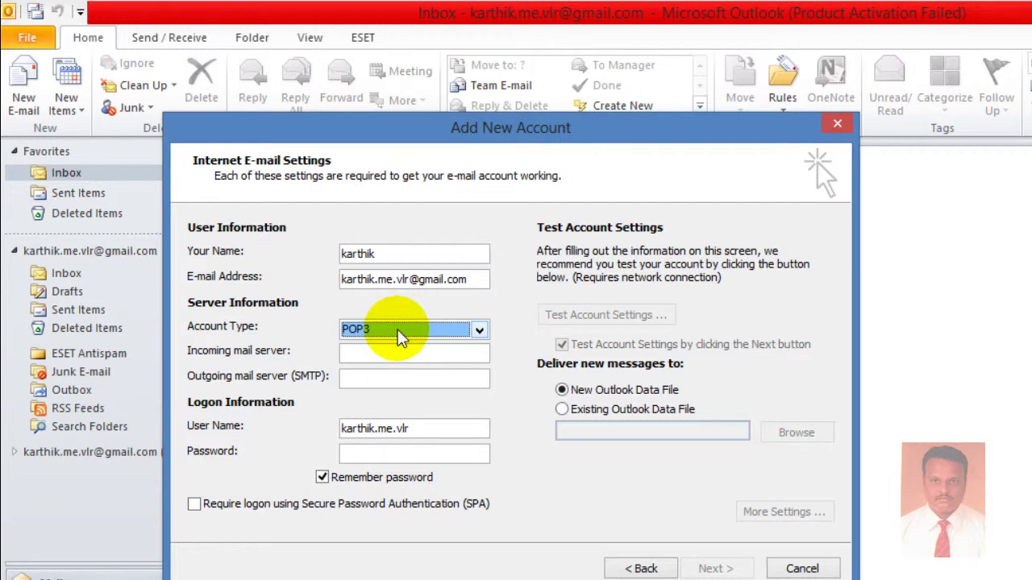
Set the account type to POP3
{"action": "left_click", "coordinate": [403, 338]}
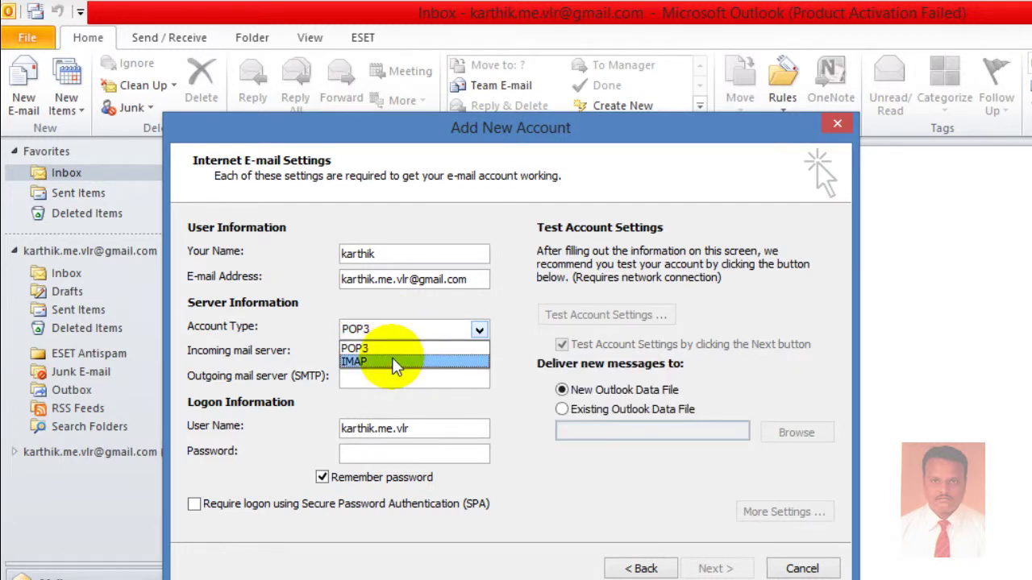
{"action": "left_click", "coordinate": [395, 363]}
{"action": "left_click", "coordinate": [387, 328]}
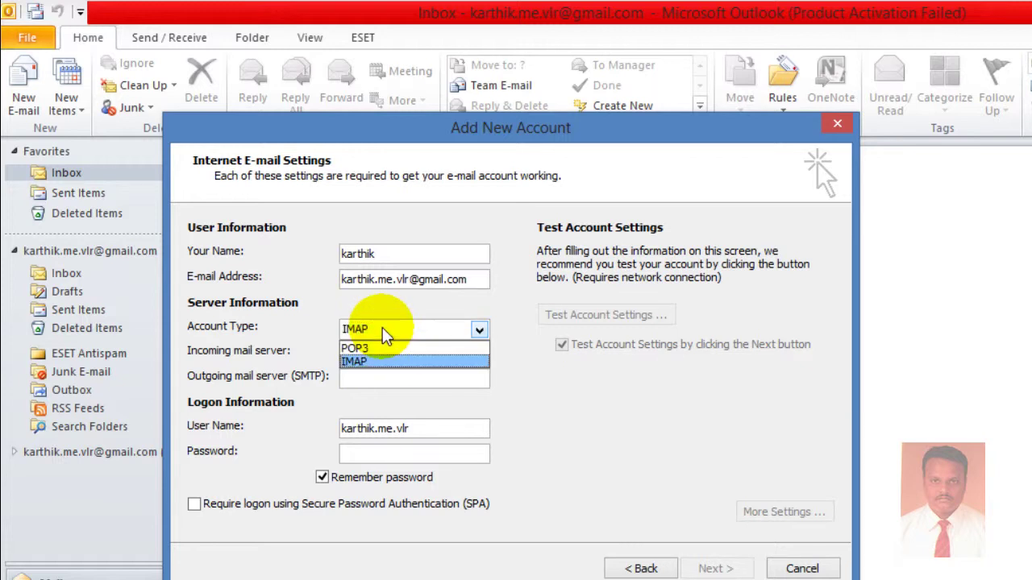
{"action": "left_click", "coordinate": [387, 348]}
Enter pop.gmail.com and smtp.gmail.com as servers, then the logon user name and password
{"action": "left_click", "coordinate": [394, 354]}
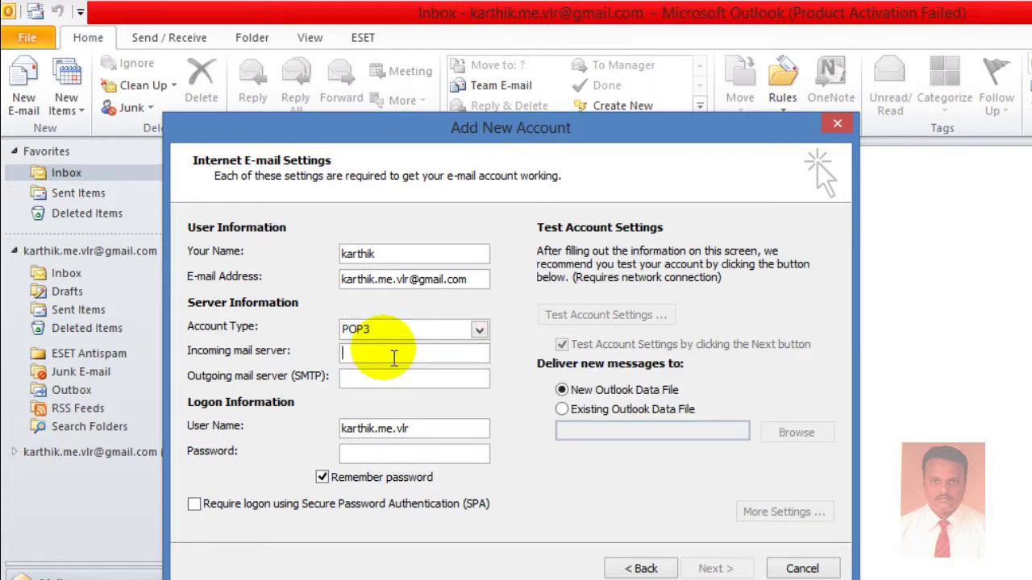
{"action": "type", "text": "pop"}
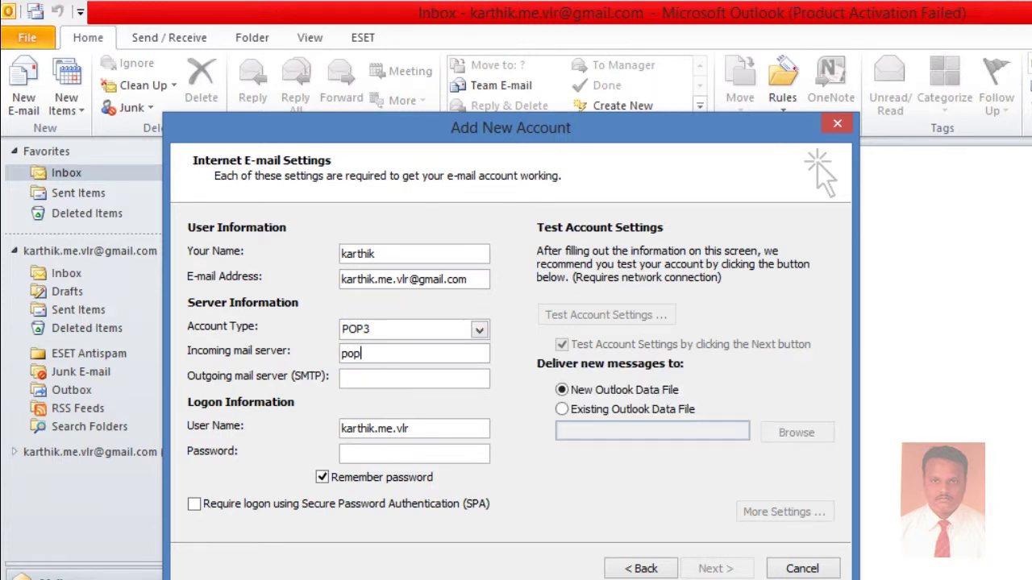
{"action": "type", "text": ".gmail"}
{"action": "type", "text": ".com"}
{"action": "type", "text": "smtp"}
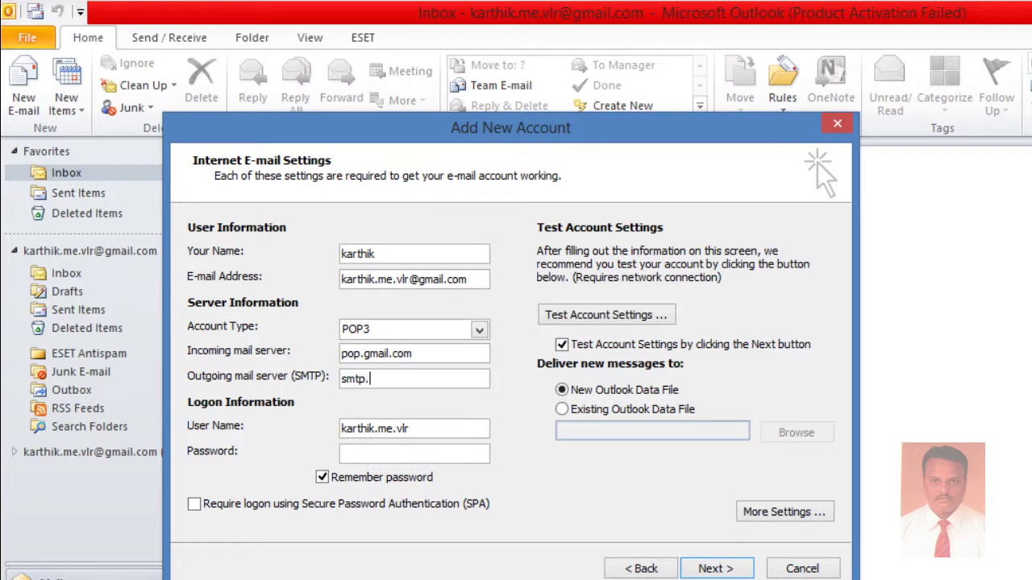
{"action": "type", "text": ".gmail.com"}
{"action": "key", "text": "Tab"}
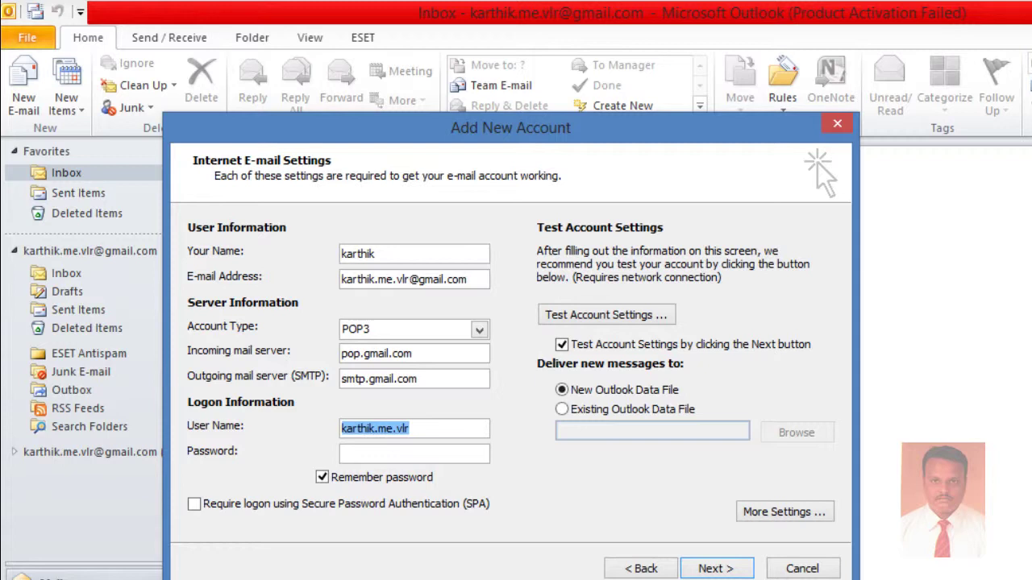
{"action": "type", "text": "karth"}
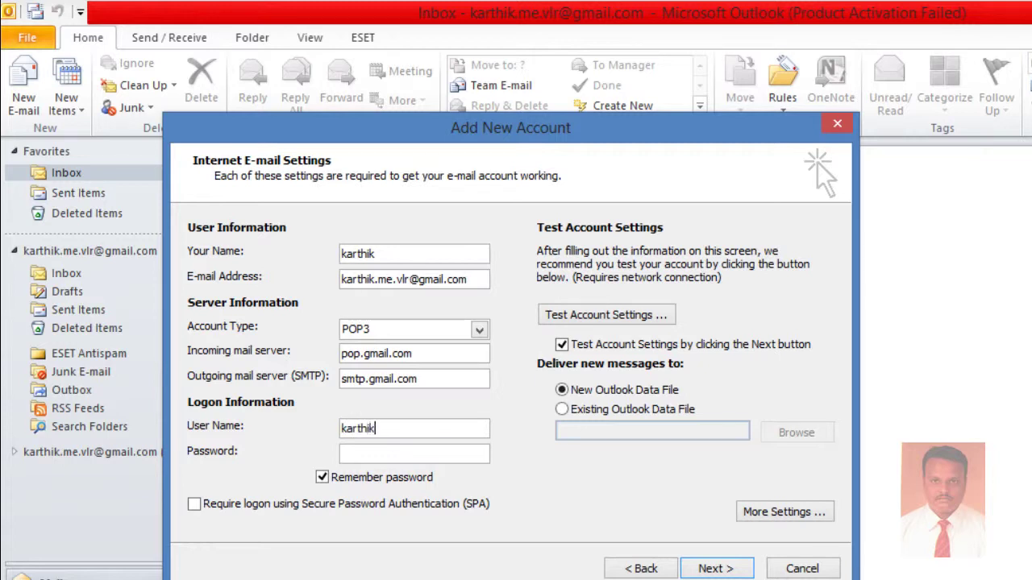
{"action": "type", "text": "******"}
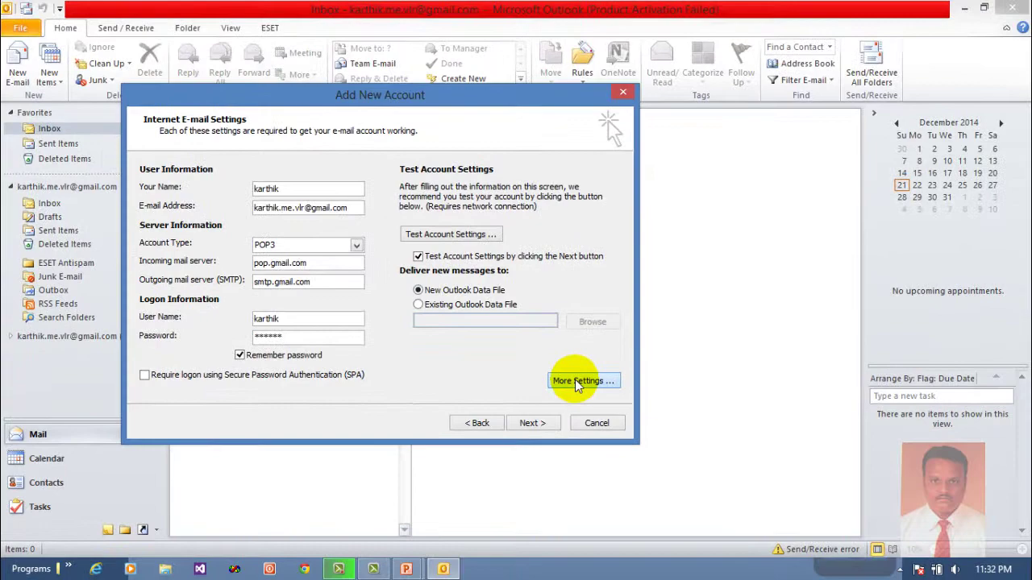
In More Settings, require authentication for the outgoing SMTP server
{"action": "left_click", "coordinate": [661, 446]}
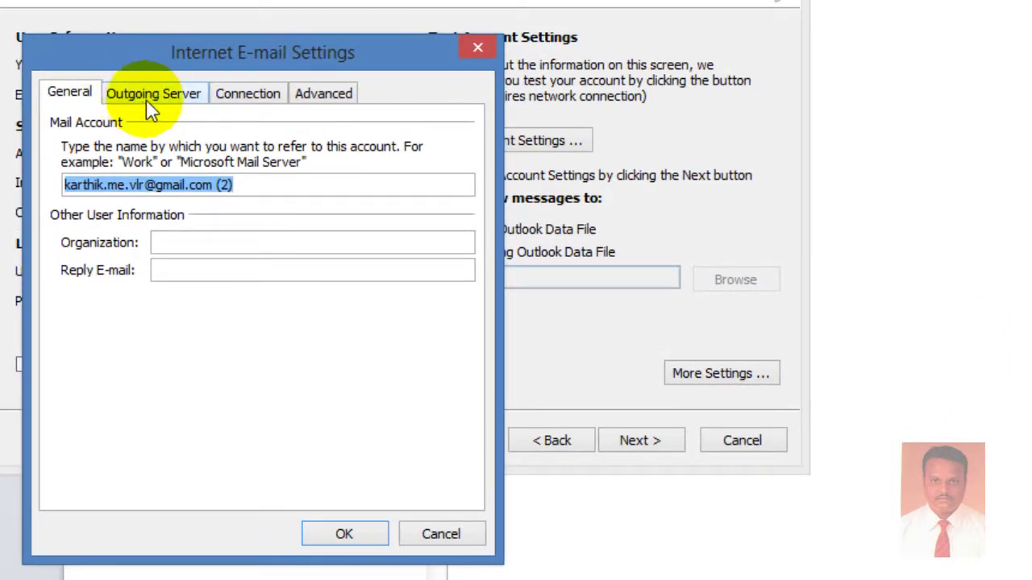
{"action": "left_click", "coordinate": [146, 98]}
{"action": "left_click", "coordinate": [59, 123]}
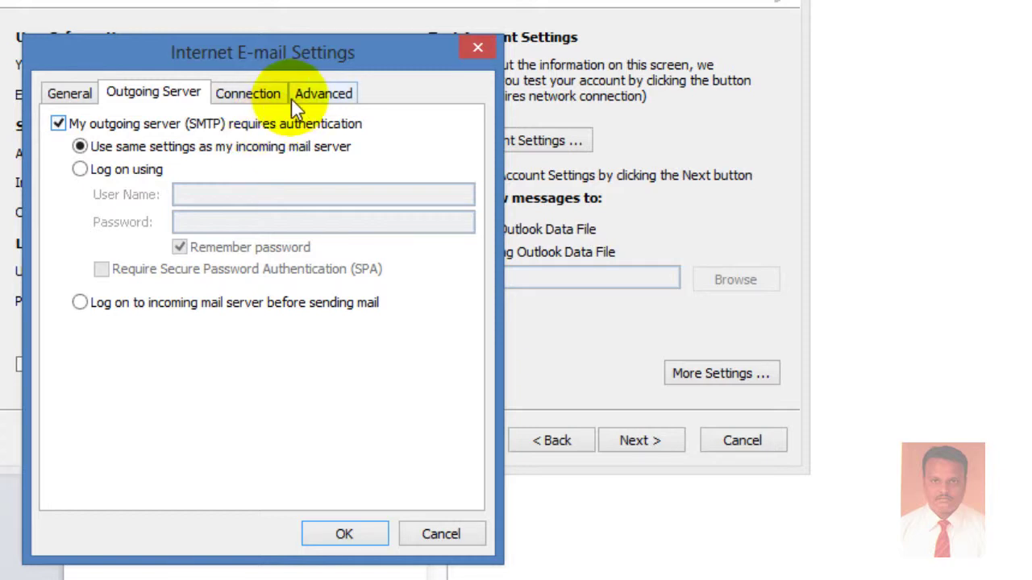
Set incoming POP3 port 995 with SSL and outgoing SMTP port 467
{"action": "left_click", "coordinate": [324, 93]}
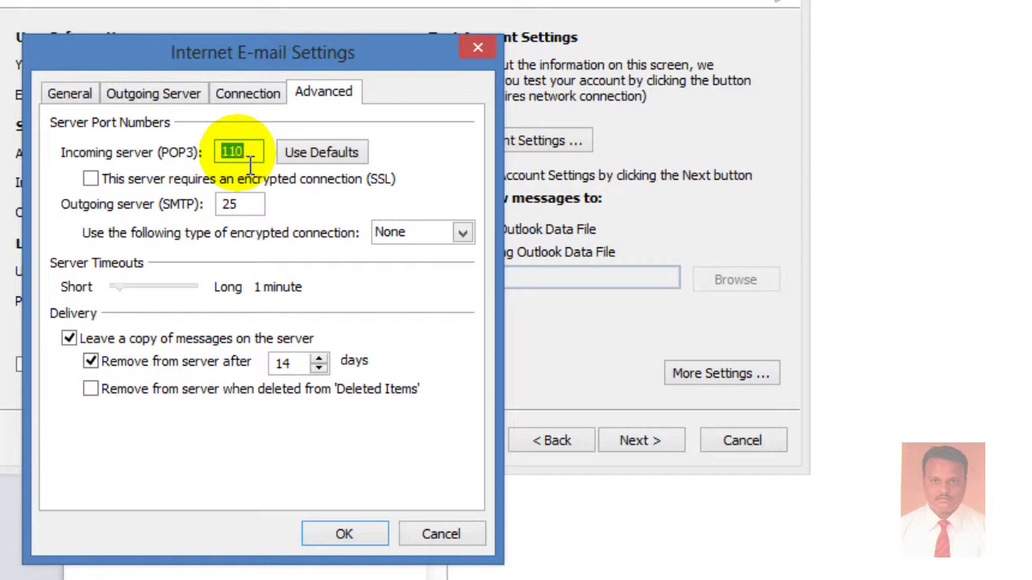
{"action": "key", "text": "BackSpace"}
{"action": "type", "text": "995"}
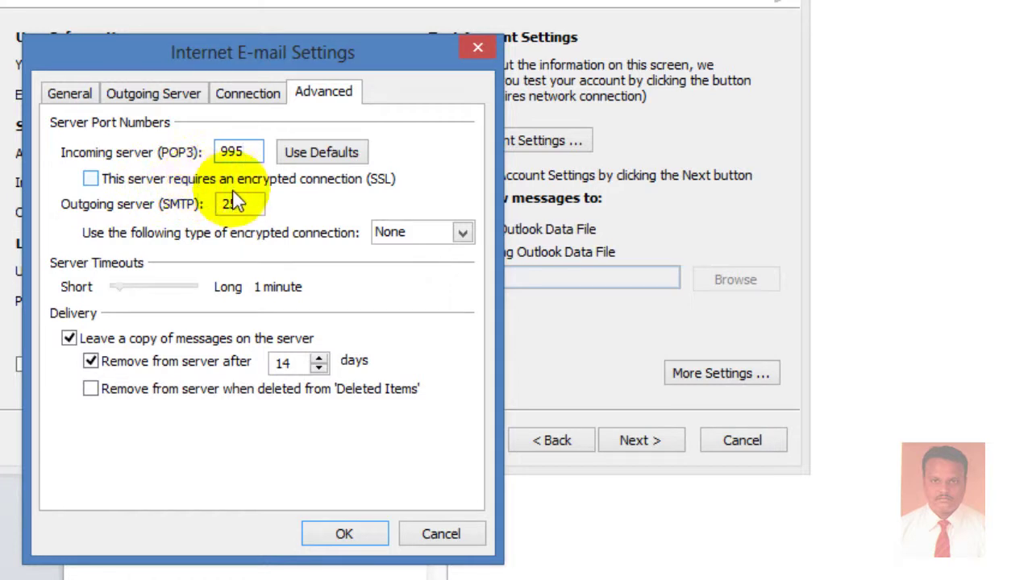
{"action": "left_click", "coordinate": [129, 182]}
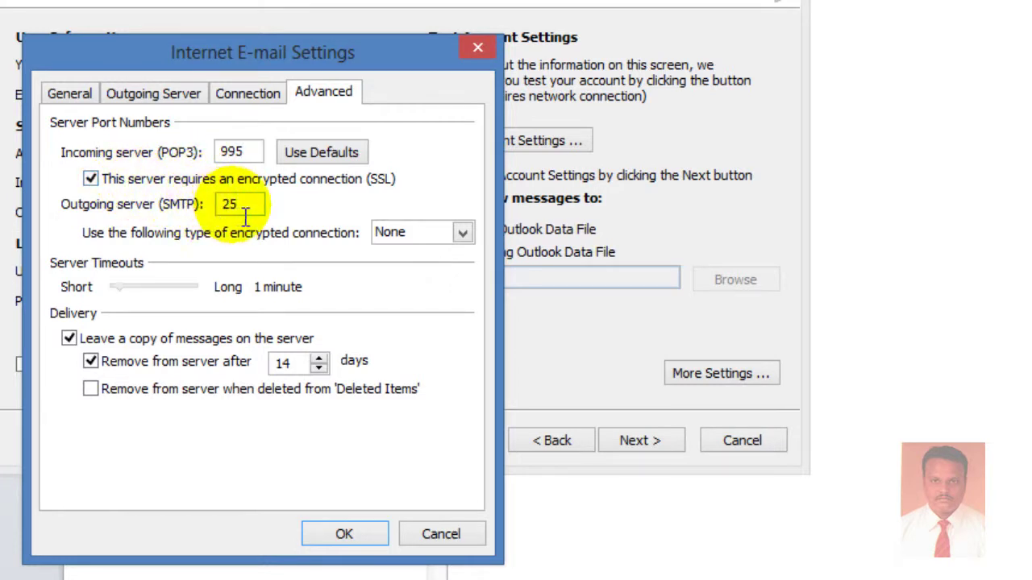
{"action": "left_click", "coordinate": [254, 211]}
{"action": "key", "text": "BackSpace"}
{"action": "key", "text": "BackSpace"}
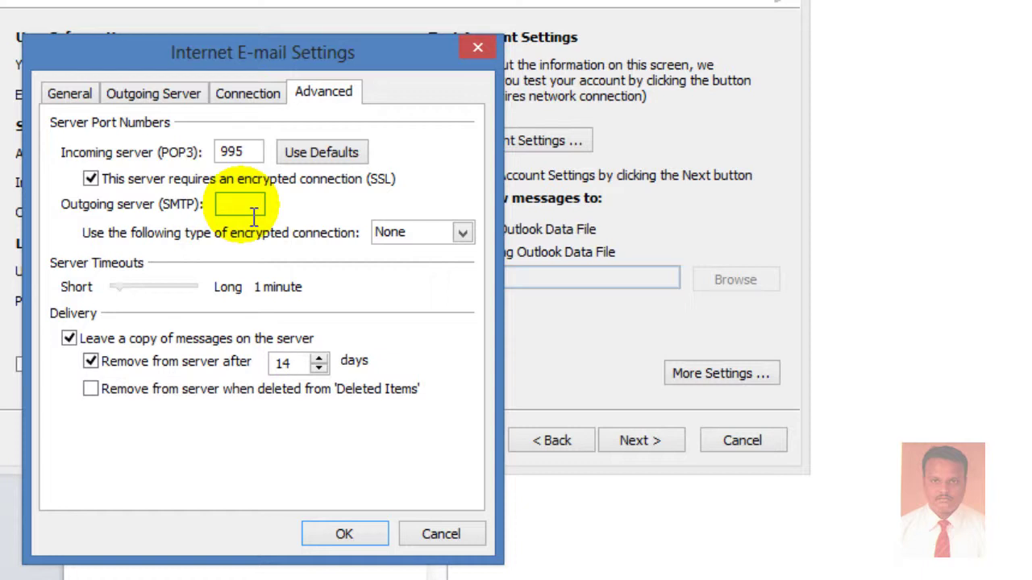
{"action": "type", "text": "467"}
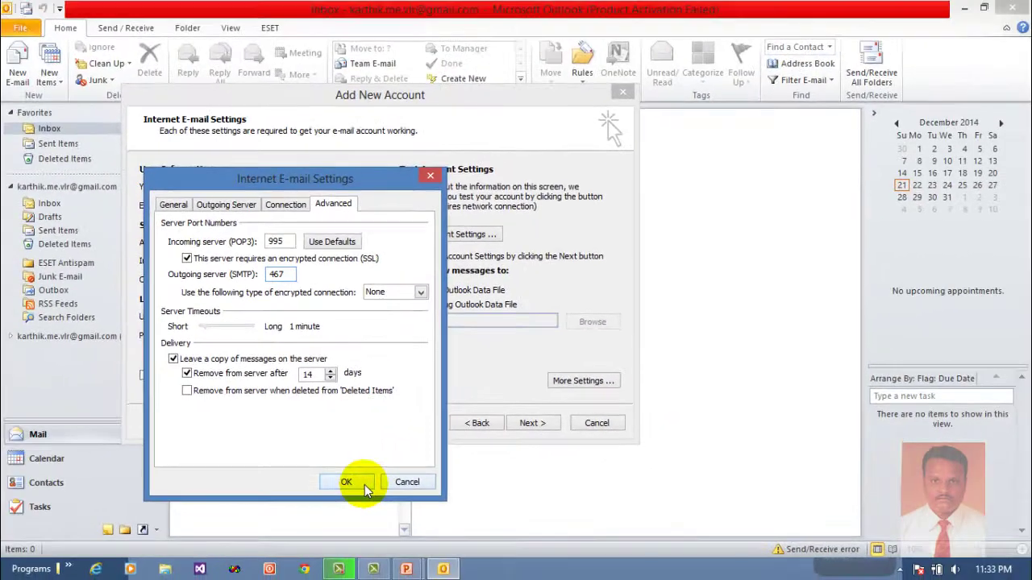
Confirm the extra settings, skip the account settings test, and finish the wizard
{"action": "left_click", "coordinate": [344, 534]}
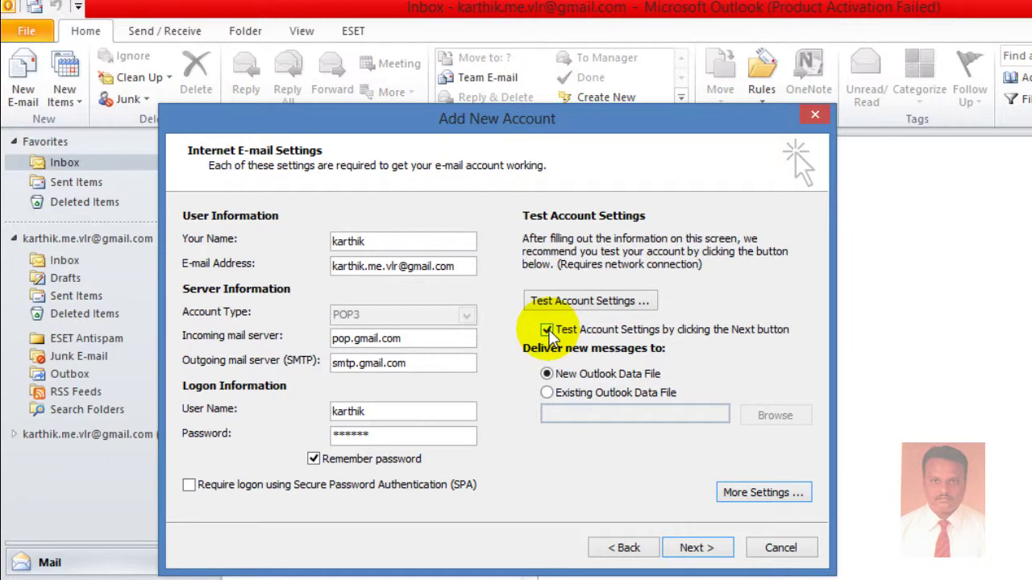
{"action": "left_click", "coordinate": [547, 331]}
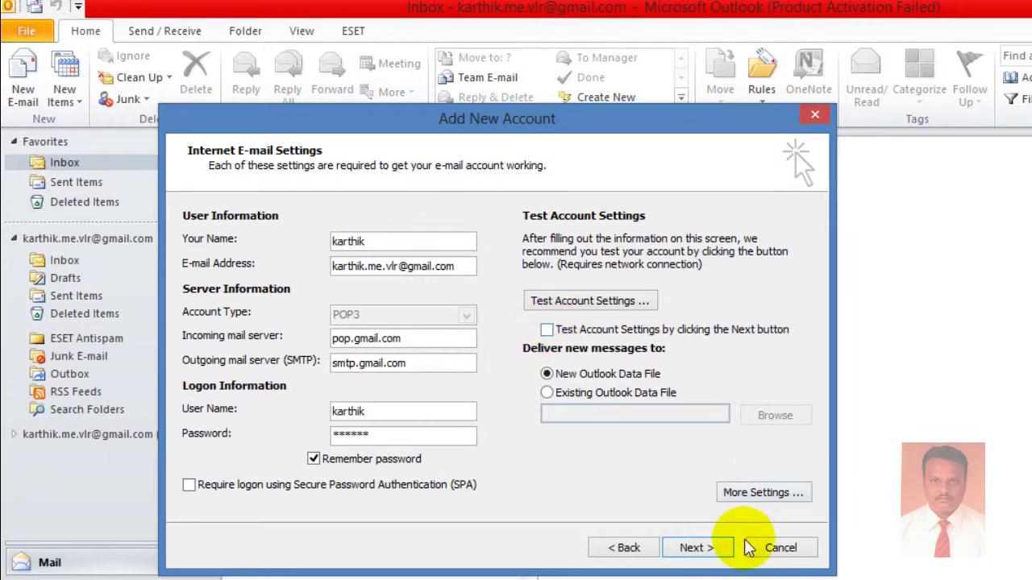
{"action": "left_click", "coordinate": [693, 548]}
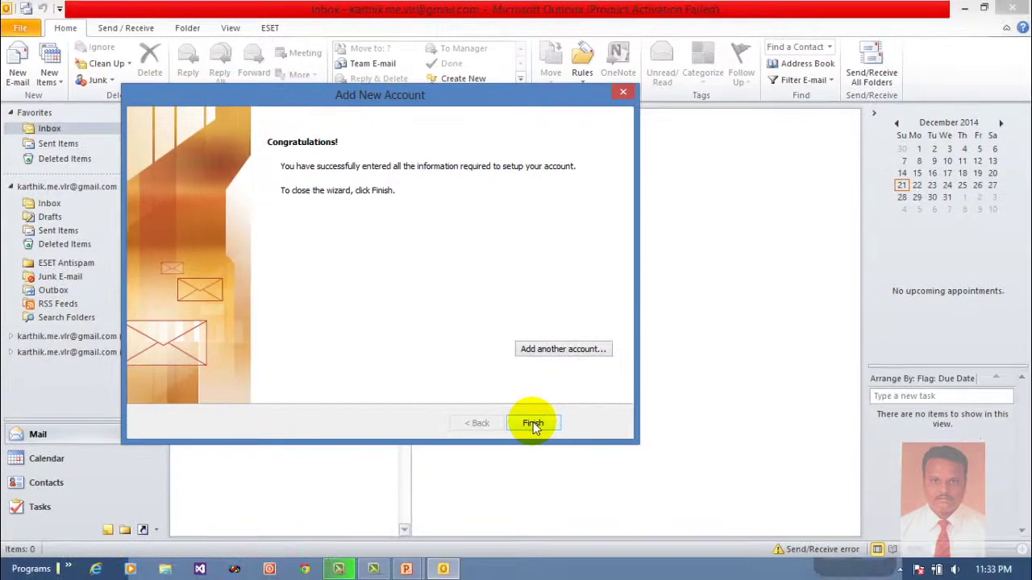
{"action": "left_click", "coordinate": [654, 515]}
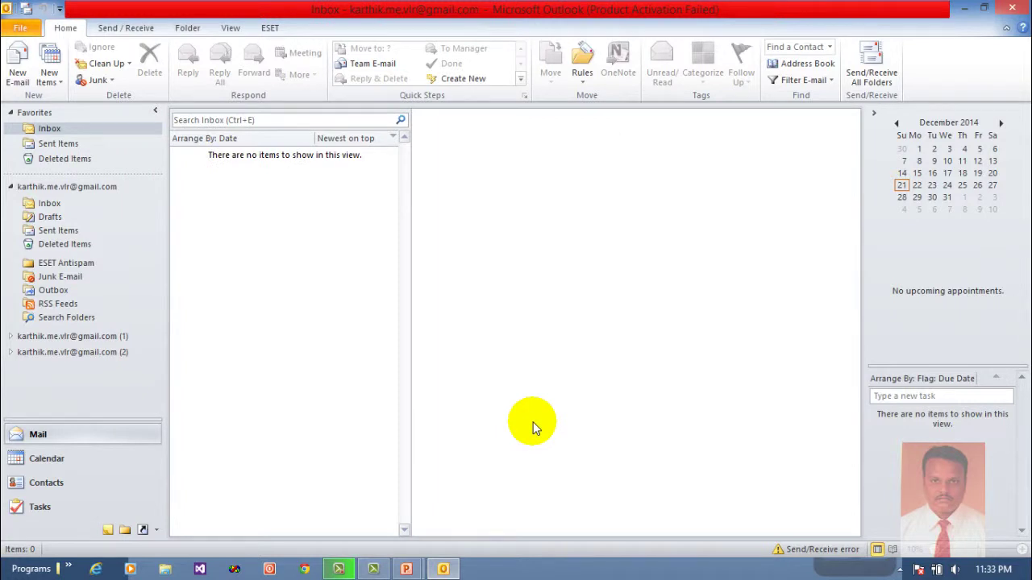